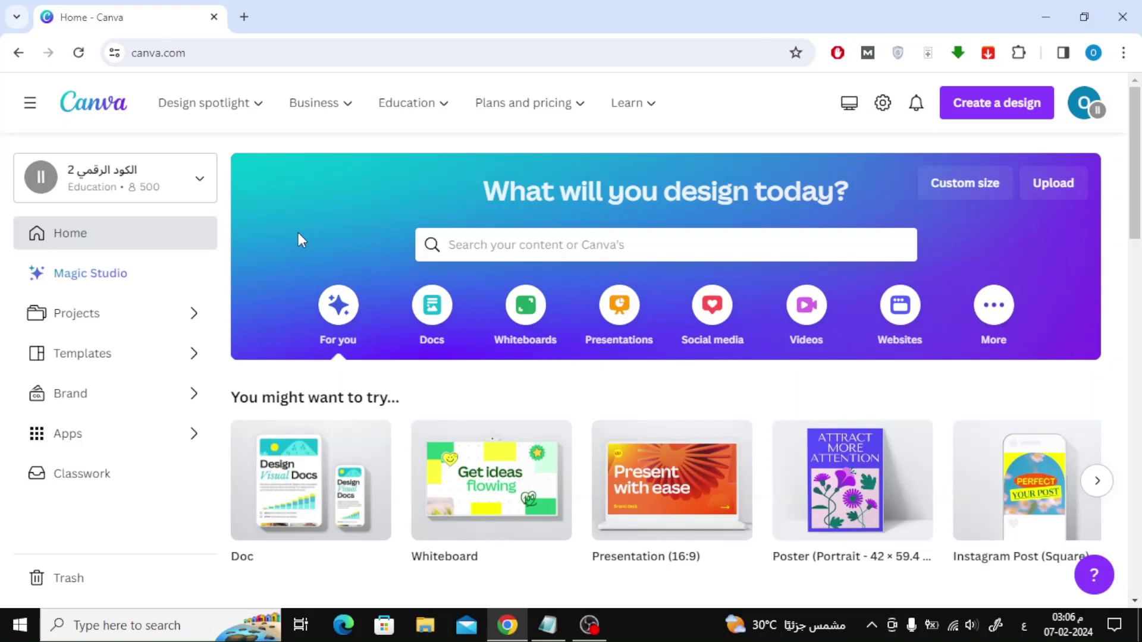
# Go to the Apps page from the Canva home sidebar.
pyautogui.click(120, 443)
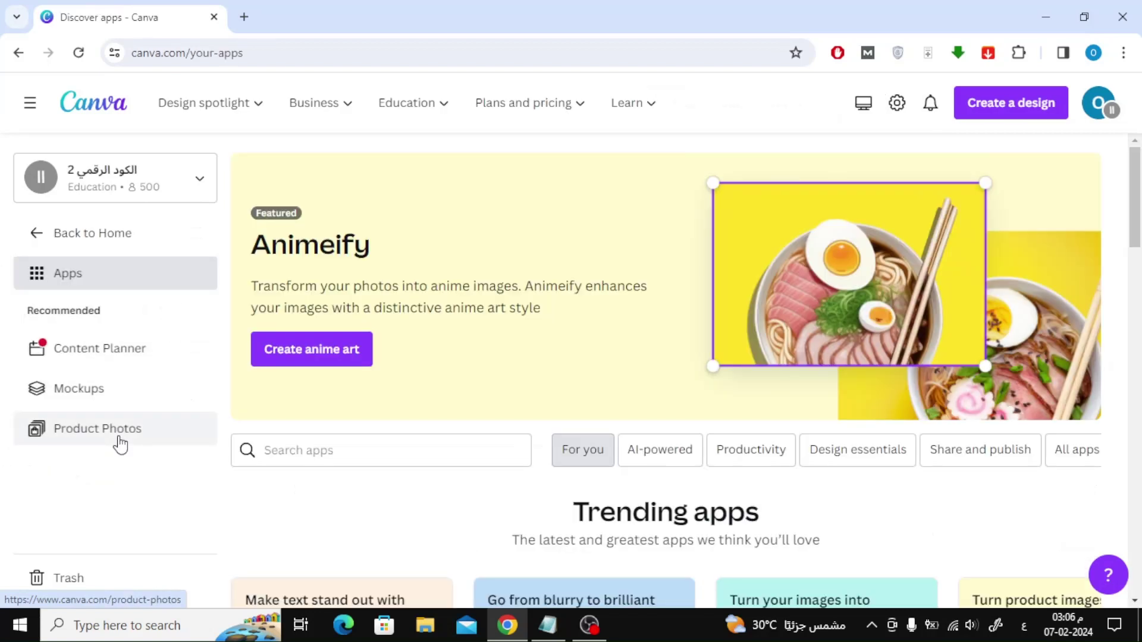
# Open the Mockups gallery and view more Technology and Print mockup categories.
pyautogui.click(177, 397)
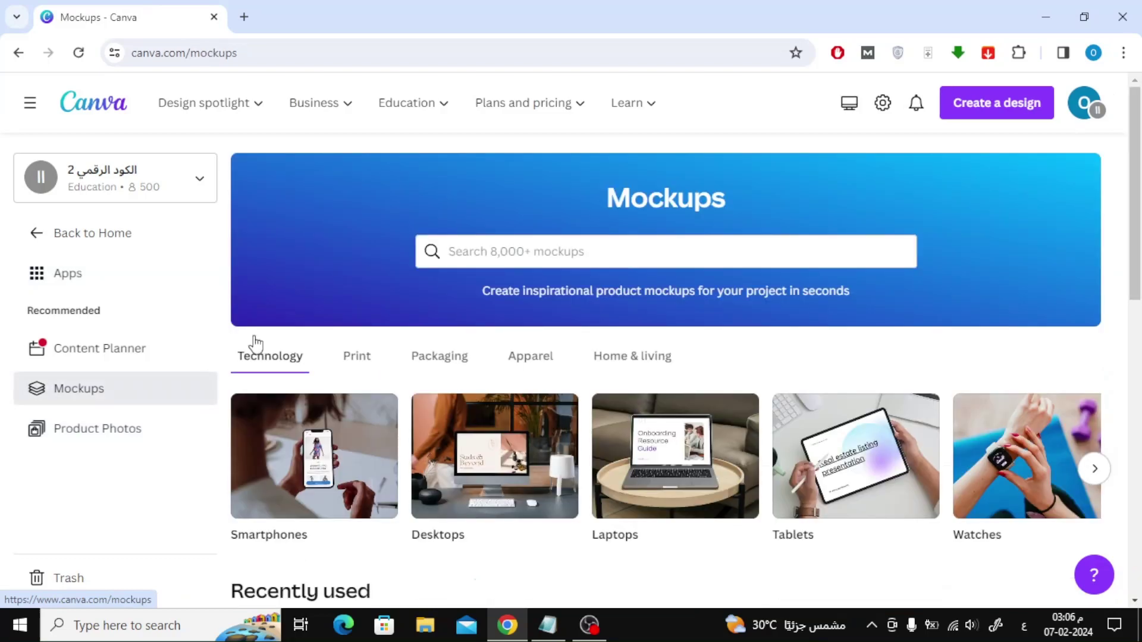
pyautogui.scroll(-1, 297, 319)
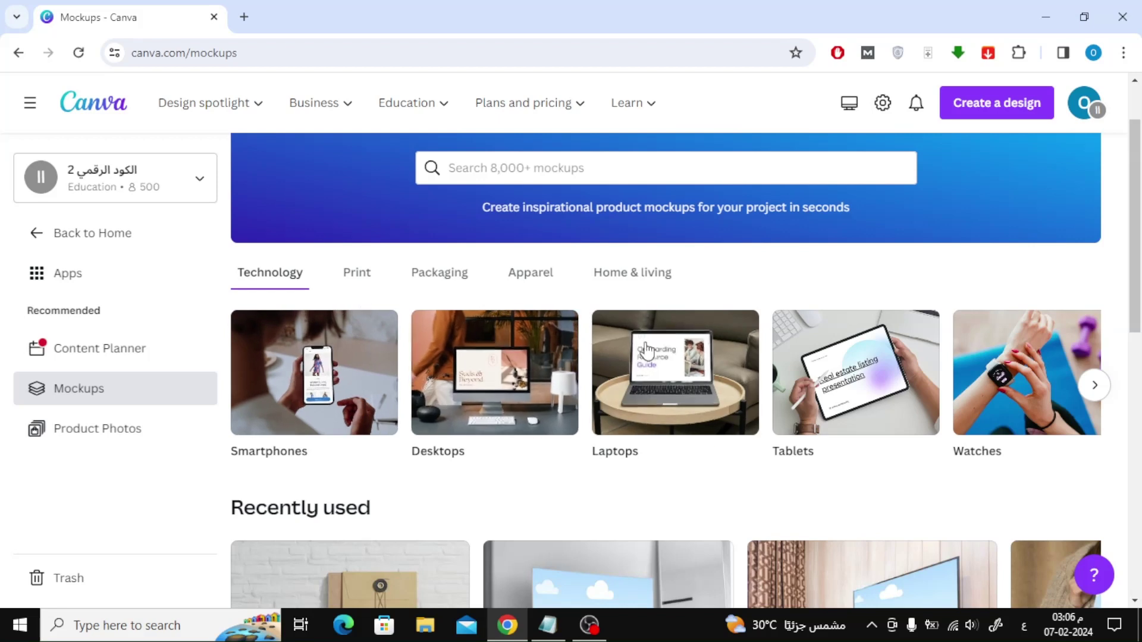
pyautogui.click(1097, 383)
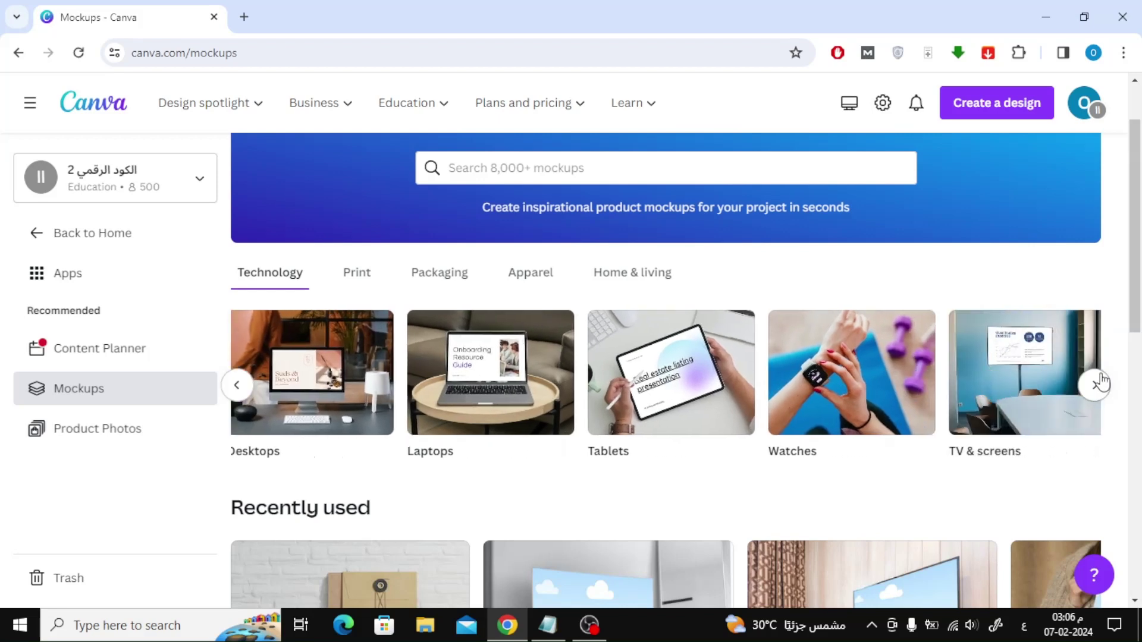
pyautogui.click(357, 280)
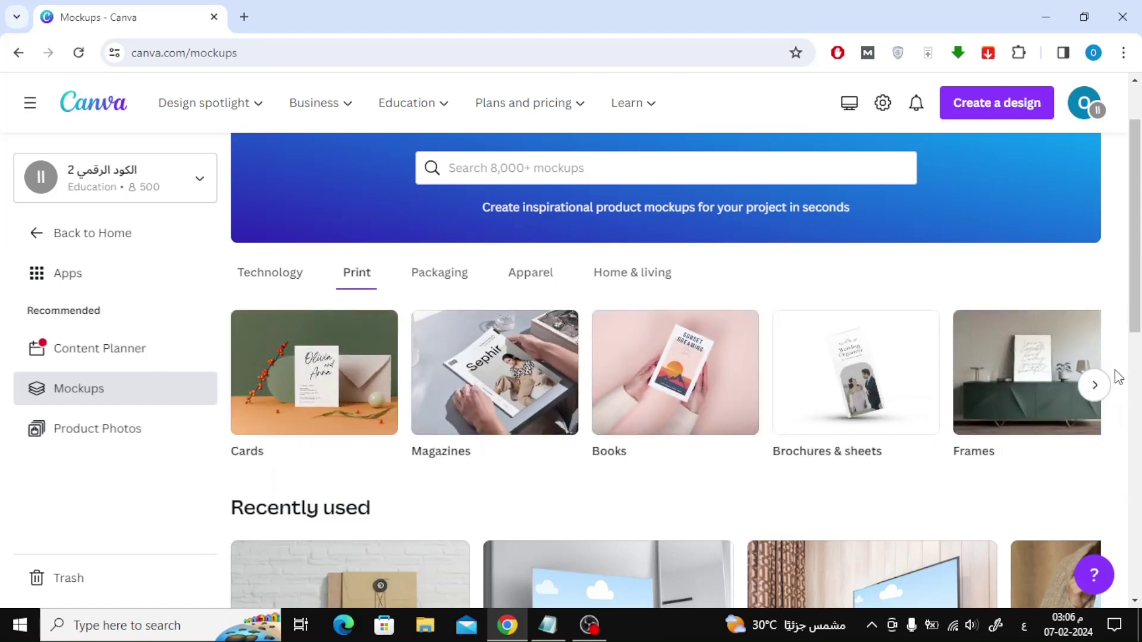
pyautogui.click(1094, 386)
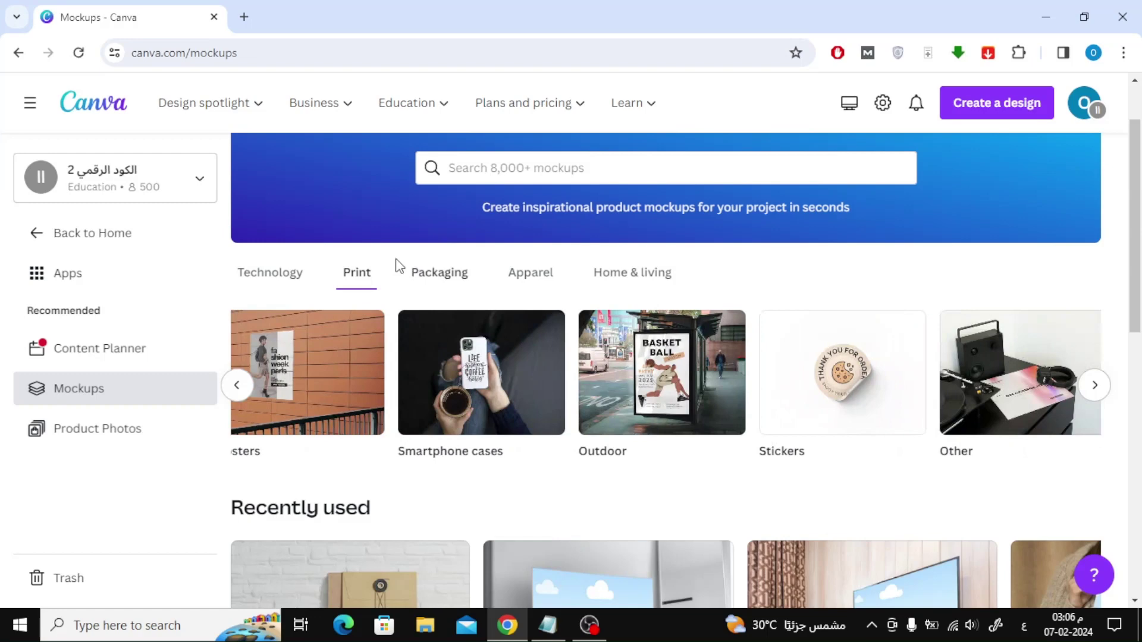
# Browse the Packaging, Apparel and Home & living mockups, then return to Print.
pyautogui.click(419, 278)
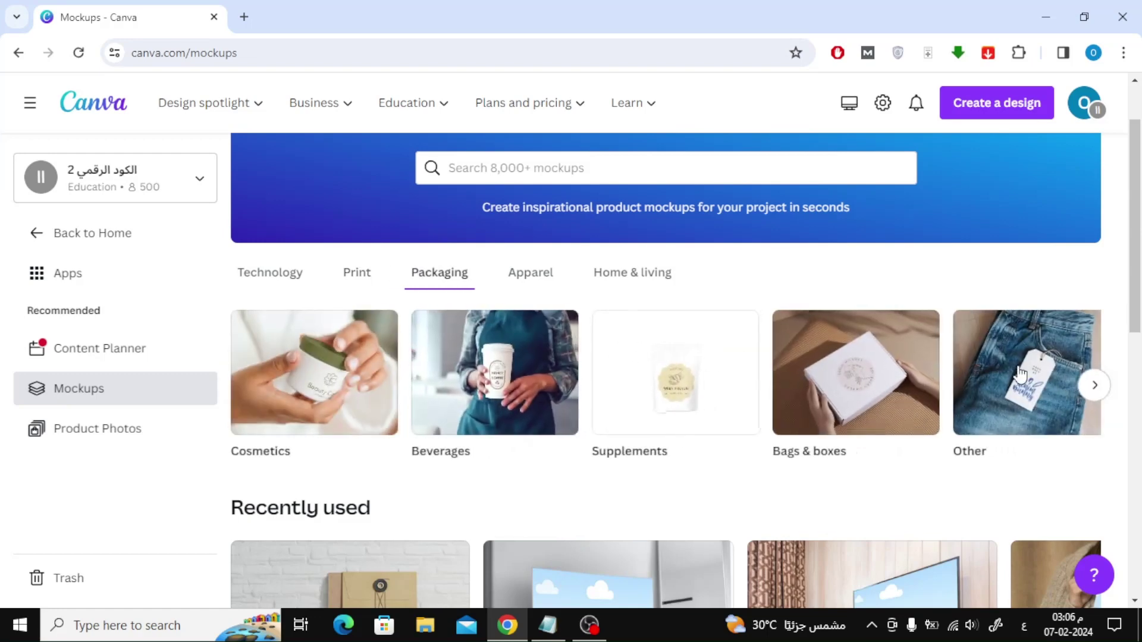
pyautogui.click(1097, 389)
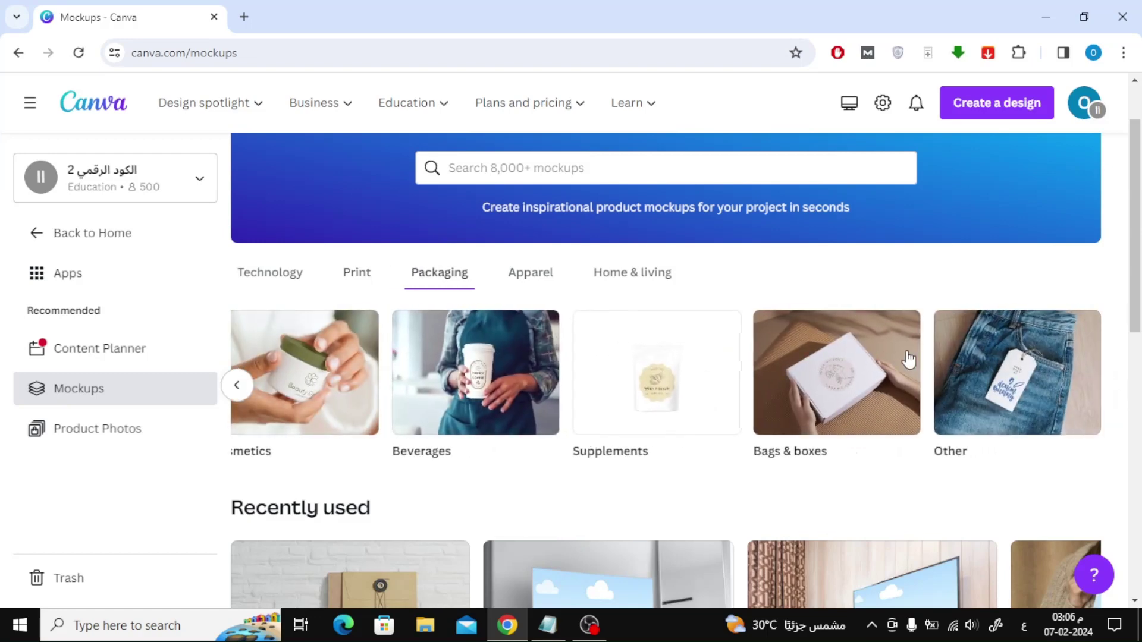
pyautogui.click(511, 273)
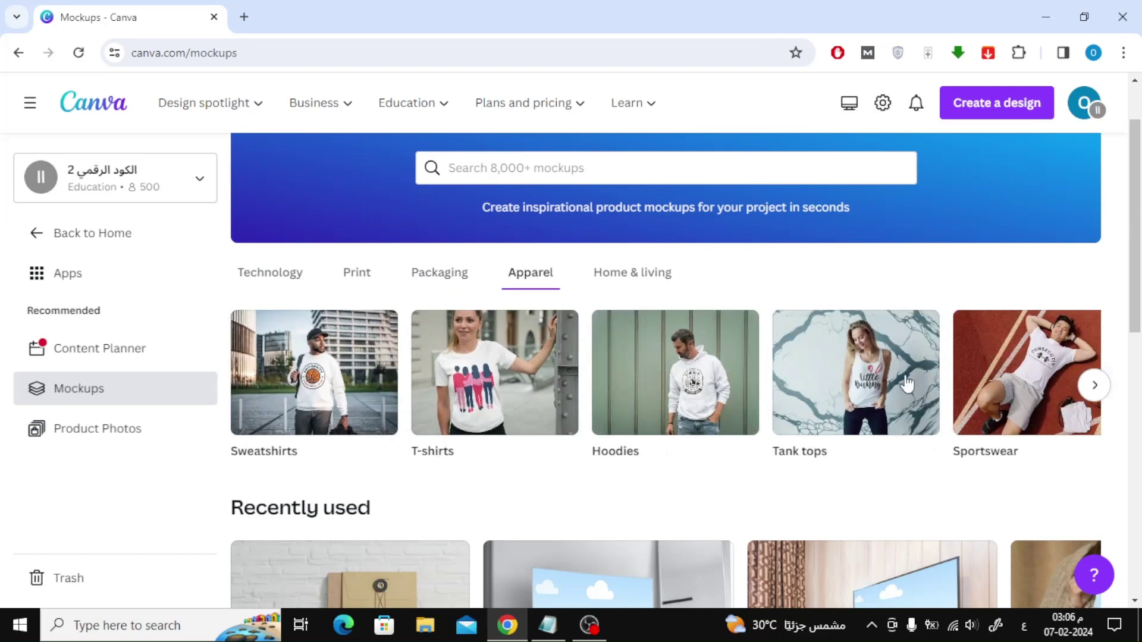
pyautogui.click(1092, 386)
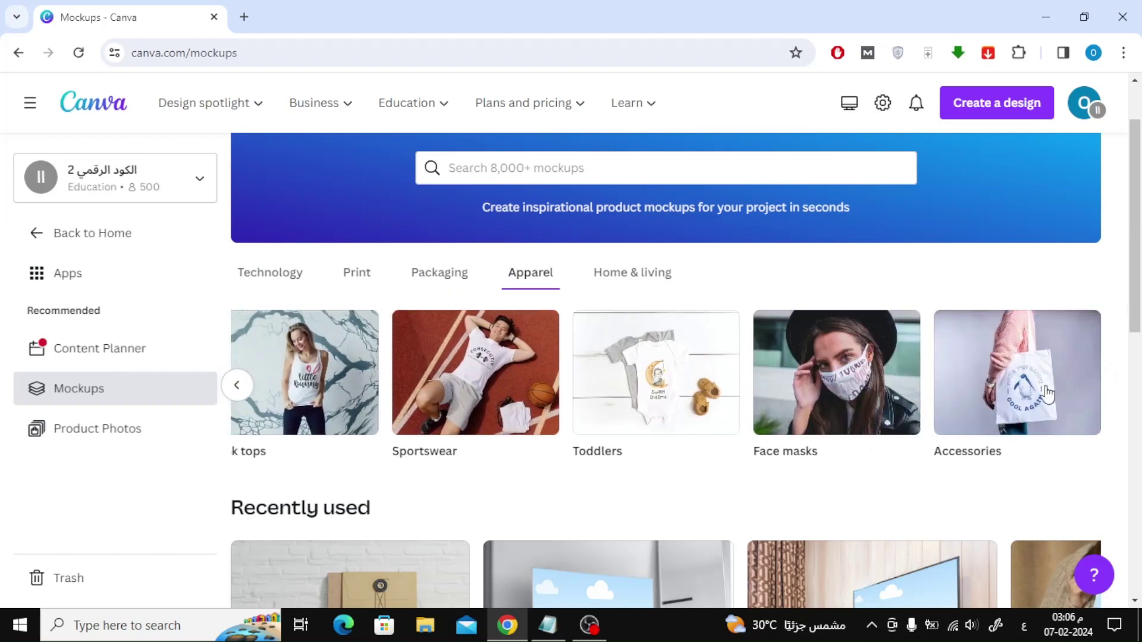
pyautogui.click(658, 279)
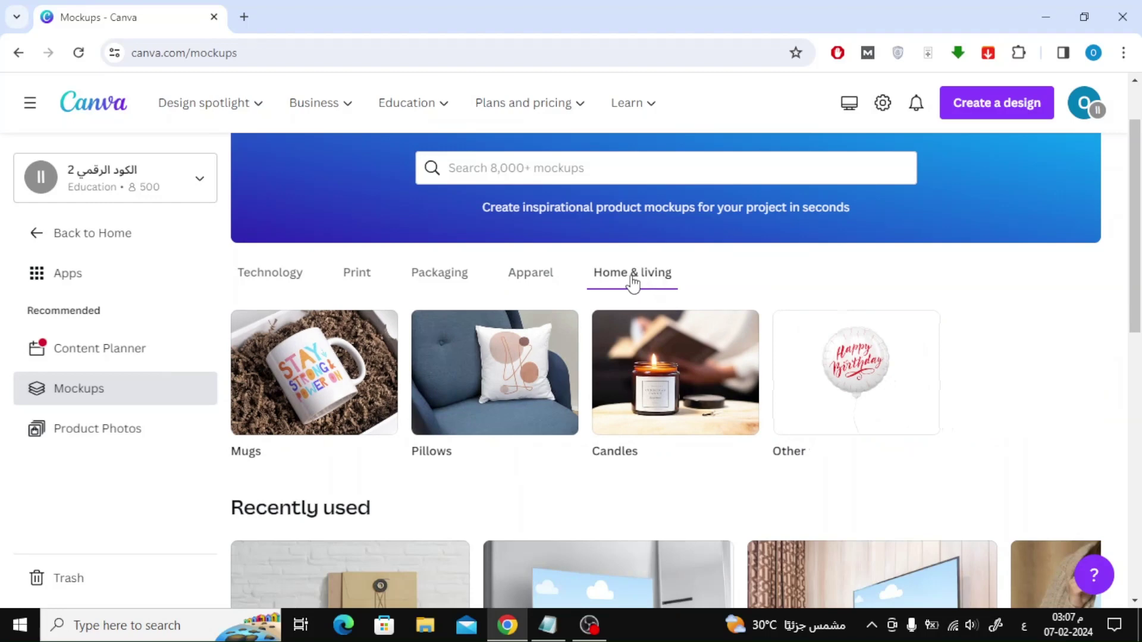
pyautogui.click(368, 278)
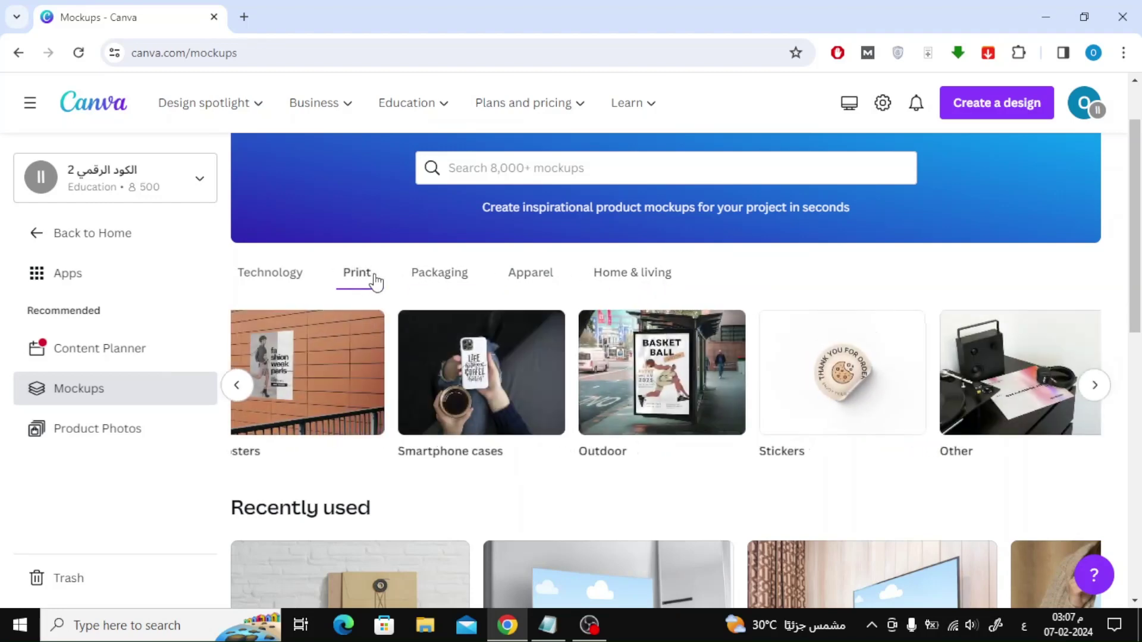
# Open the Stickers collection and choose the free laptop sticker mockup.
pyautogui.click(862, 386)
pyautogui.scroll(-3, 847, 378)
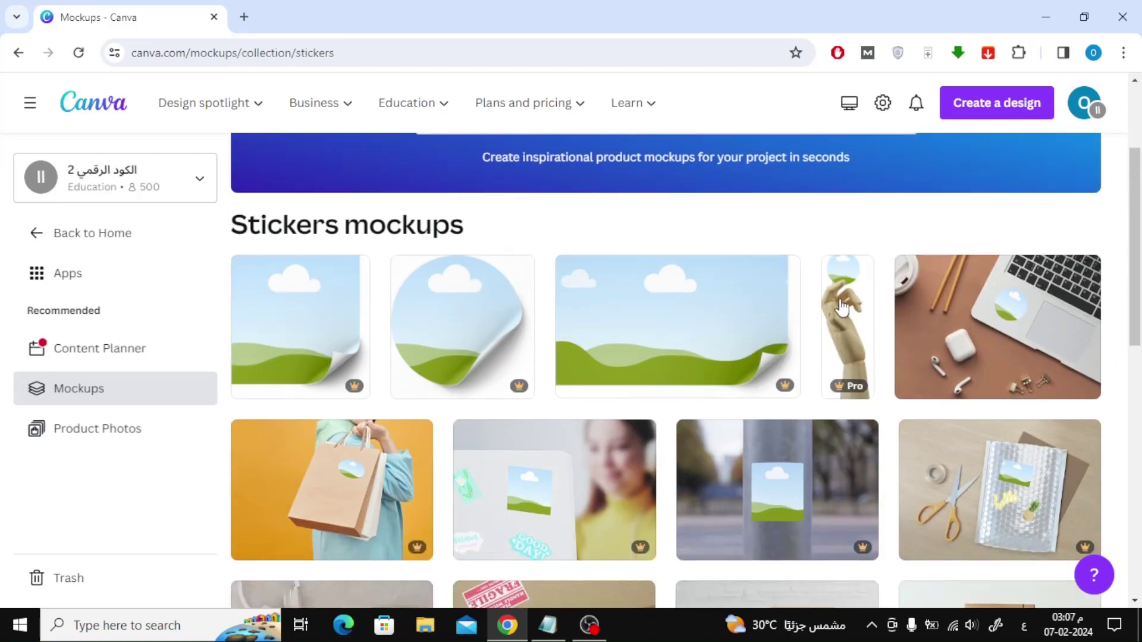
pyautogui.click(995, 303)
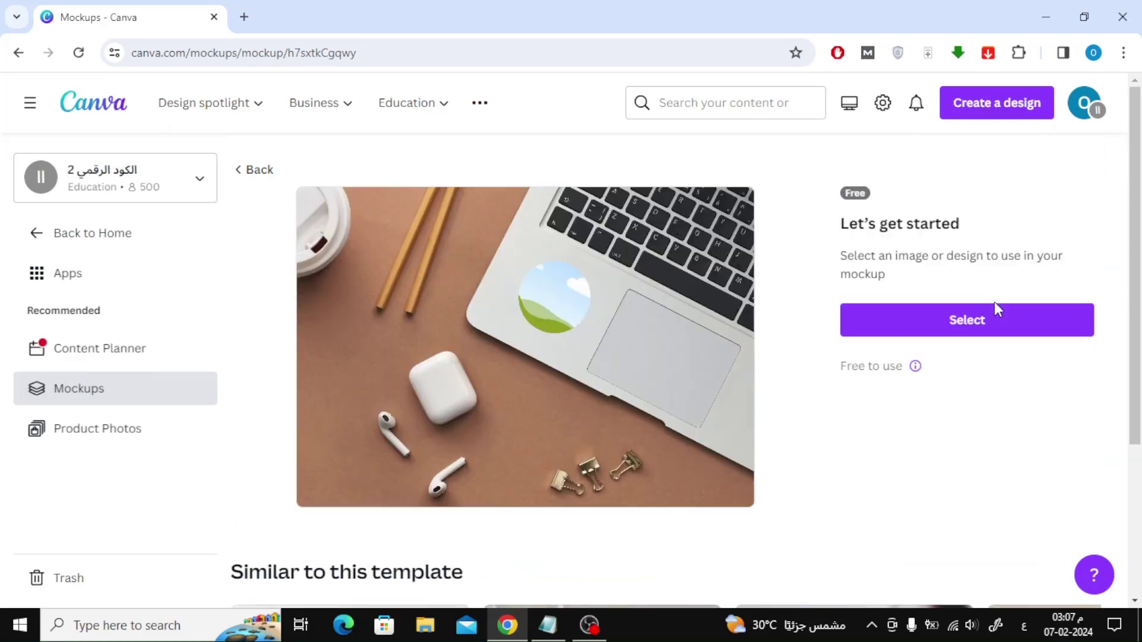
# Apply the doctor bear image Designer (4).png from your uploads to the laptop's round sticker.
pyautogui.click(1015, 328)
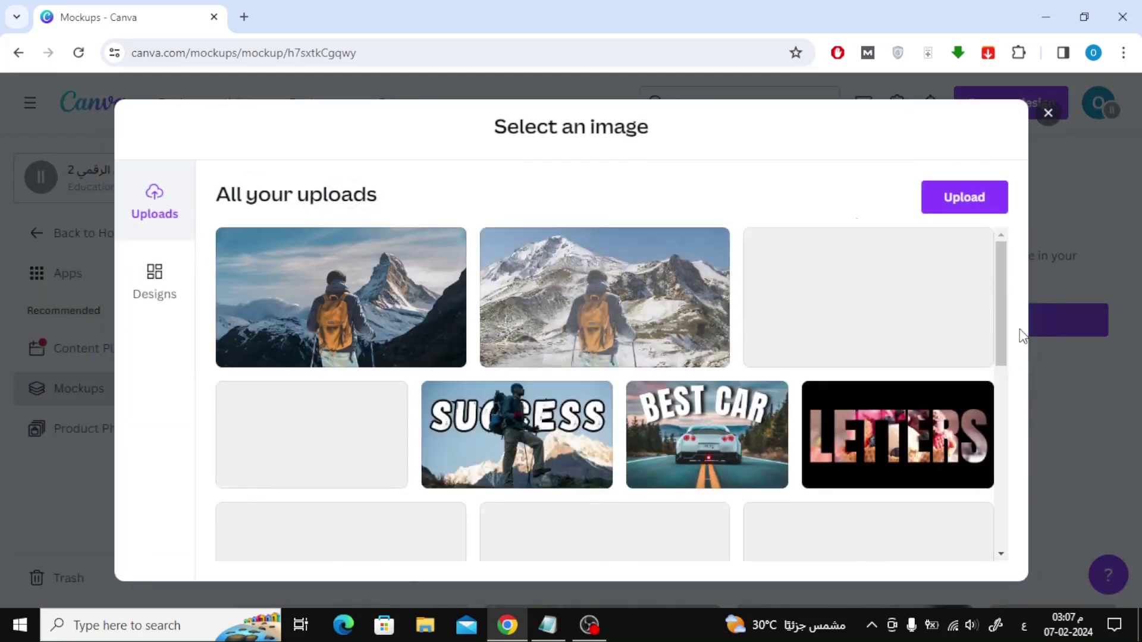
pyautogui.scroll(-8, 636, 338)
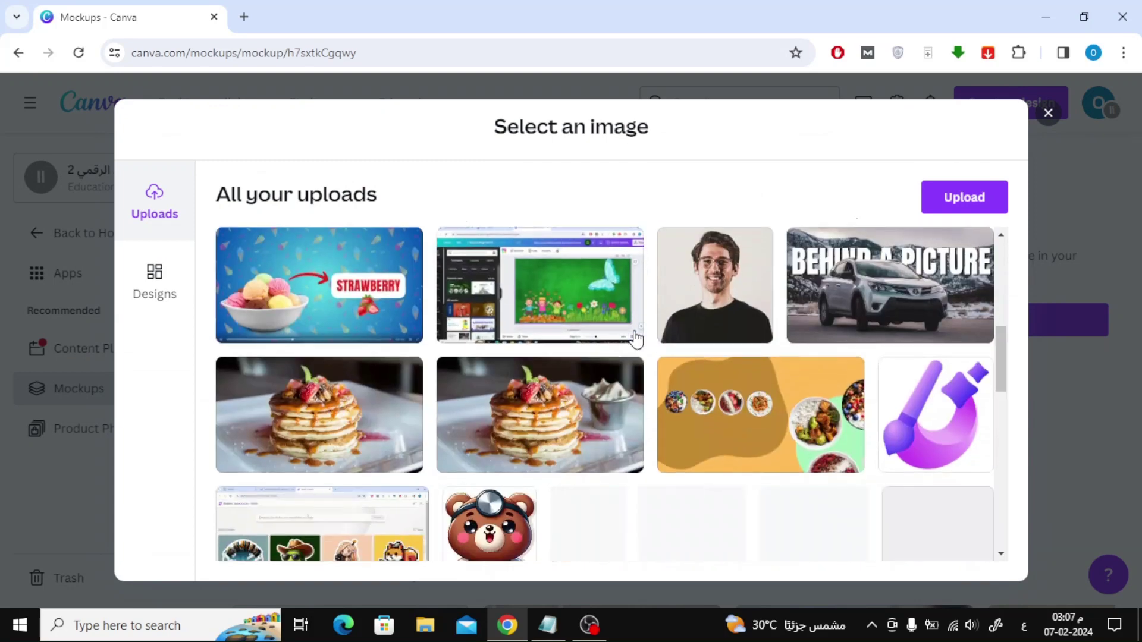
pyautogui.scroll(-3, 637, 338)
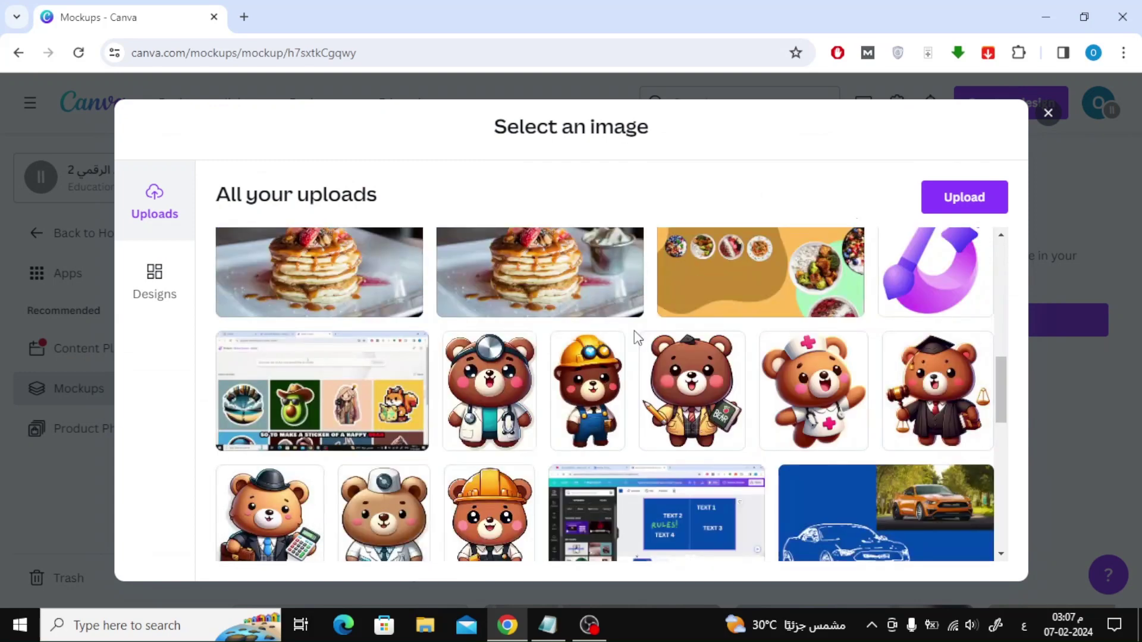
pyautogui.click(489, 391)
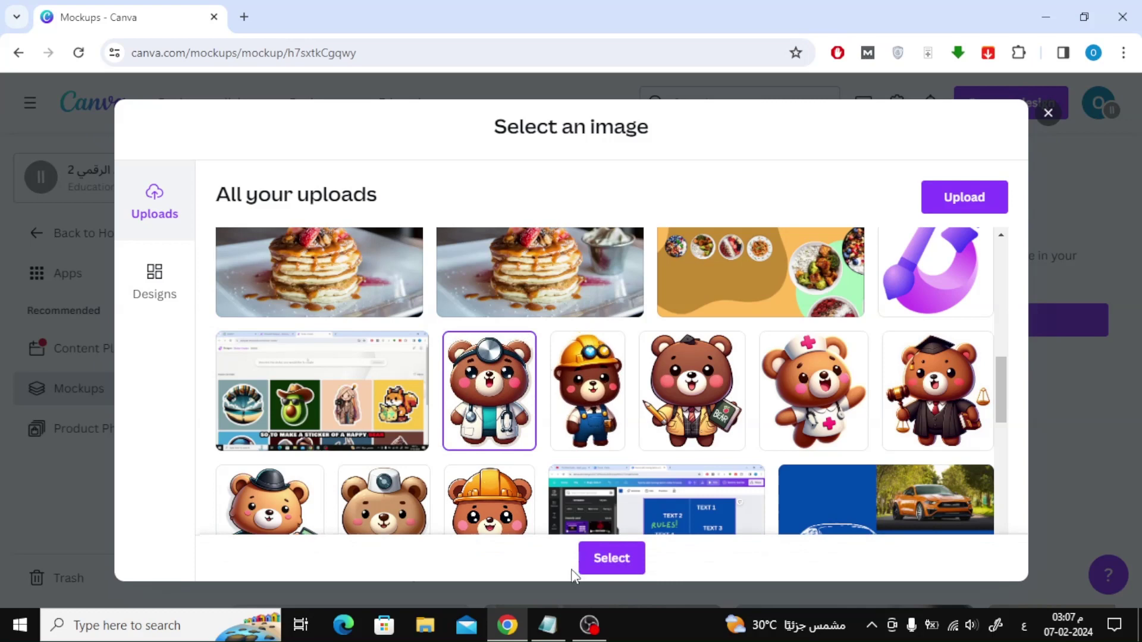
pyautogui.click(611, 559)
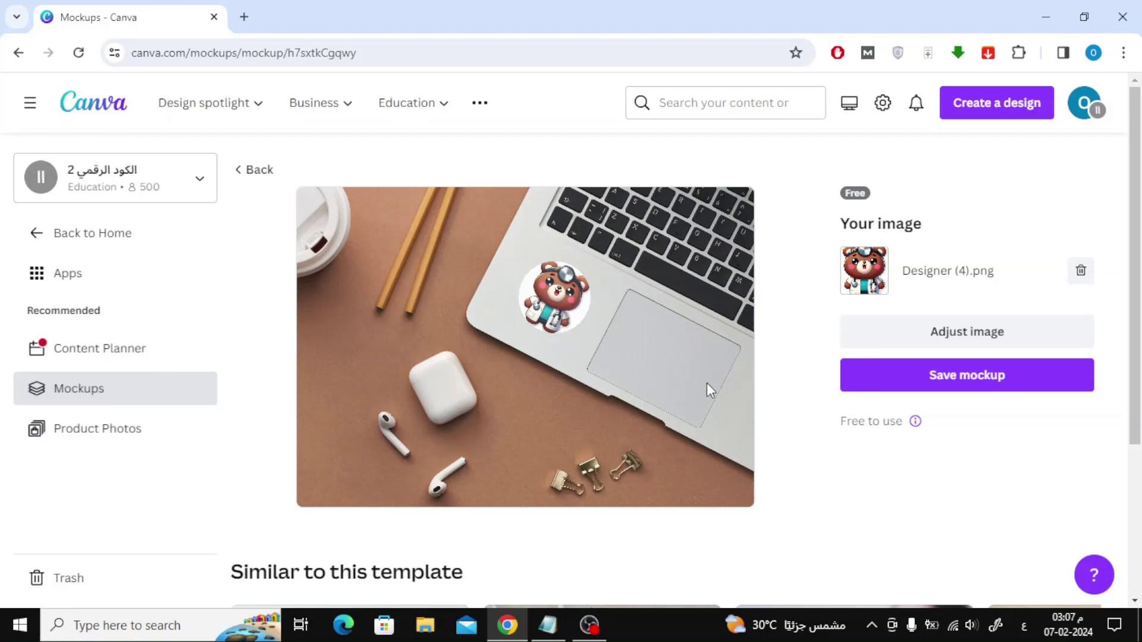
# Save the sticker mockup and choose Custom size to use it in a new design.
pyautogui.click(909, 374)
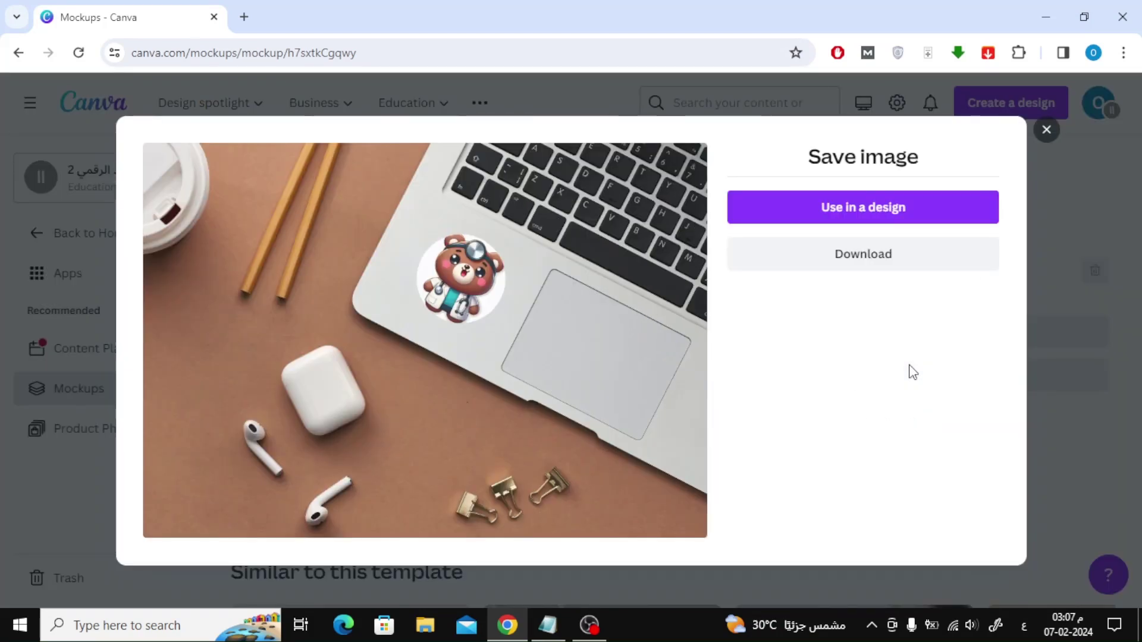
pyautogui.click(865, 202)
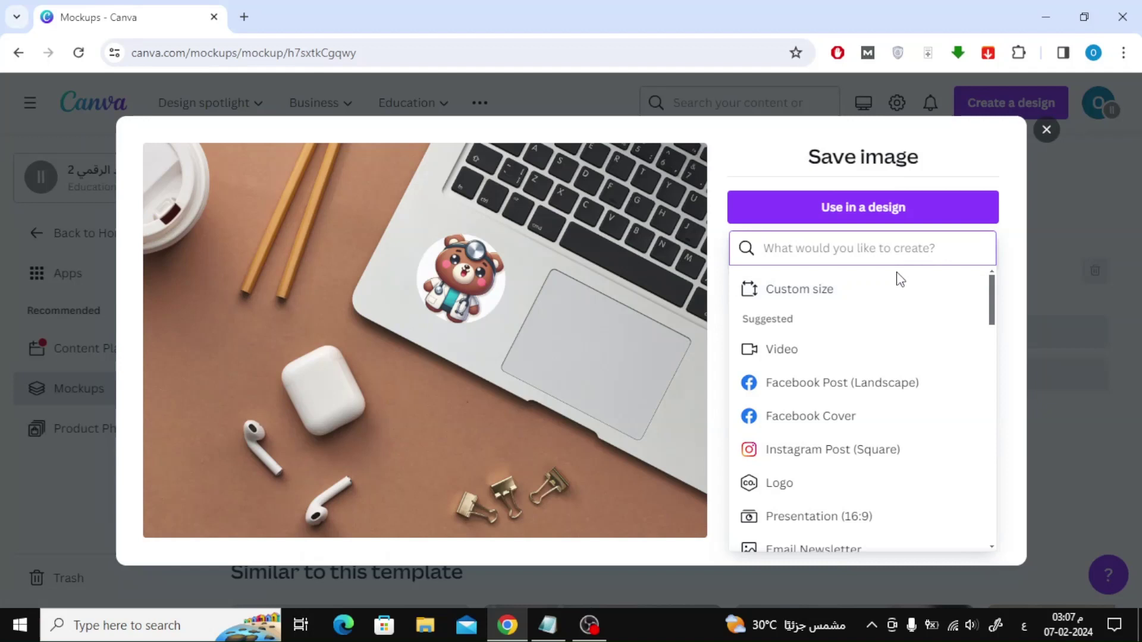
pyautogui.scroll(-1, 884, 326)
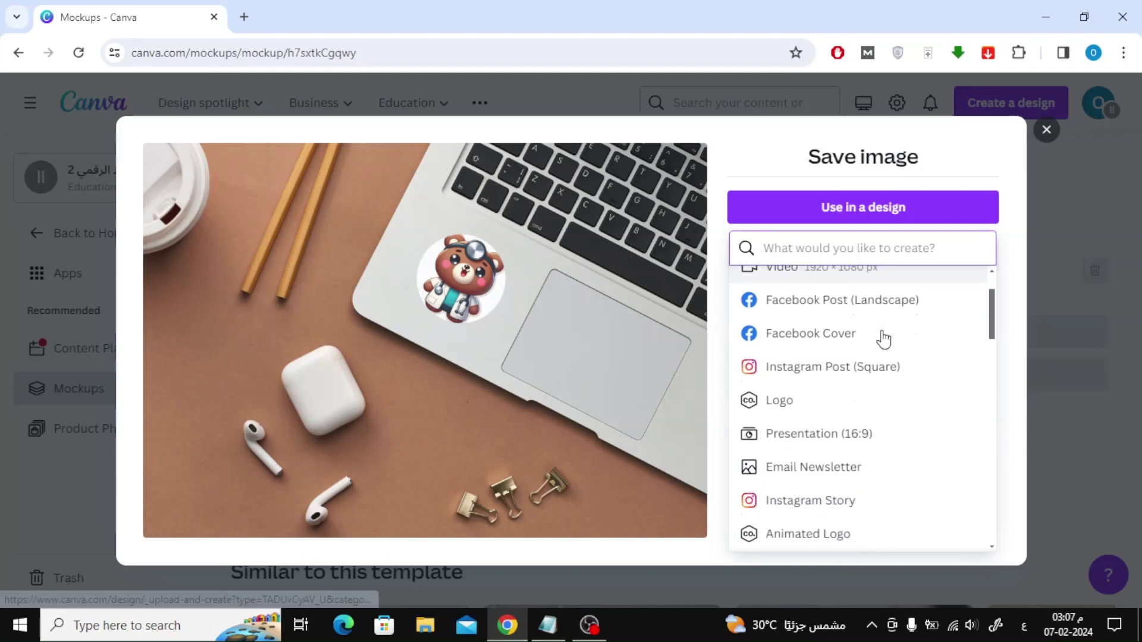
pyautogui.scroll(1, 885, 338)
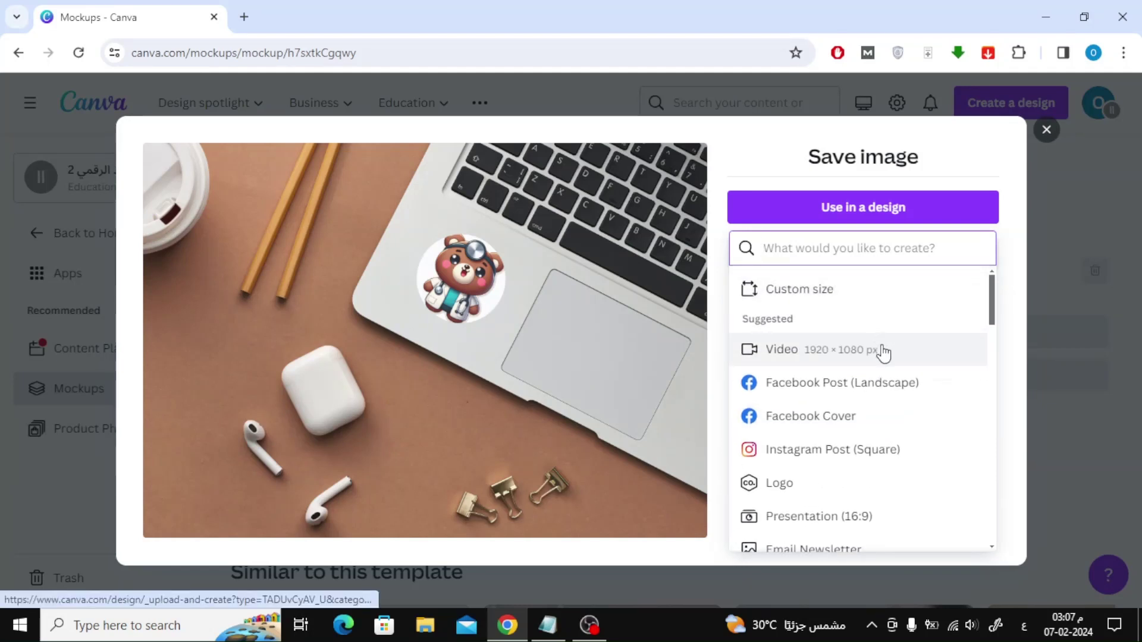
pyautogui.click(874, 299)
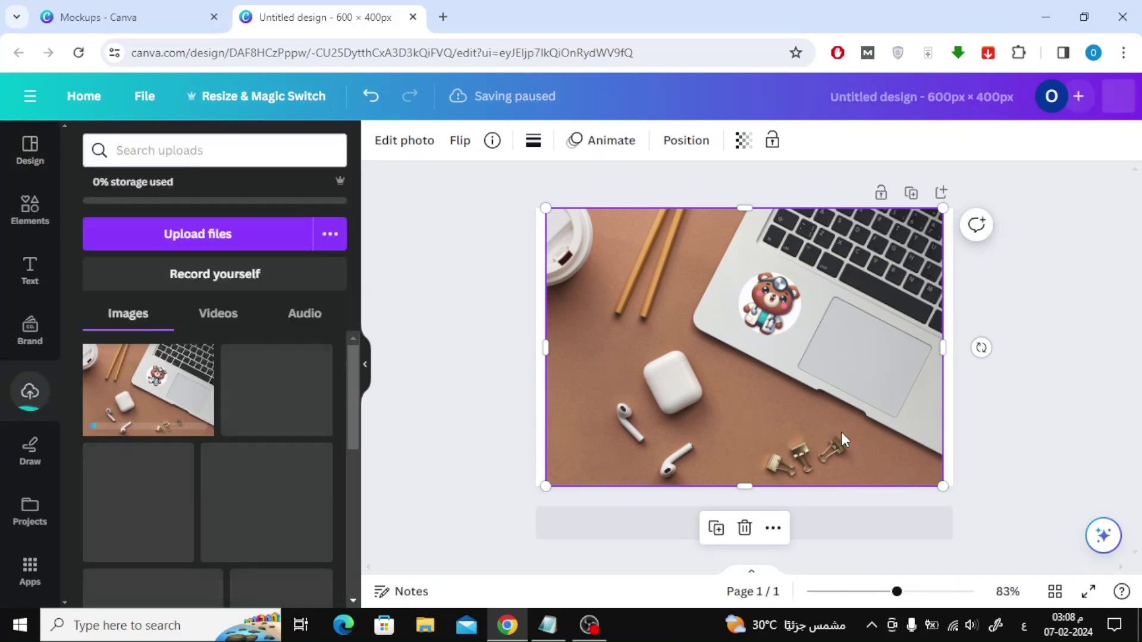
# Zoom the new 600 × 400 px page to 102% and marquee-select the mockup photo.
pyautogui.click(906, 591)
pyautogui.click(455, 205)
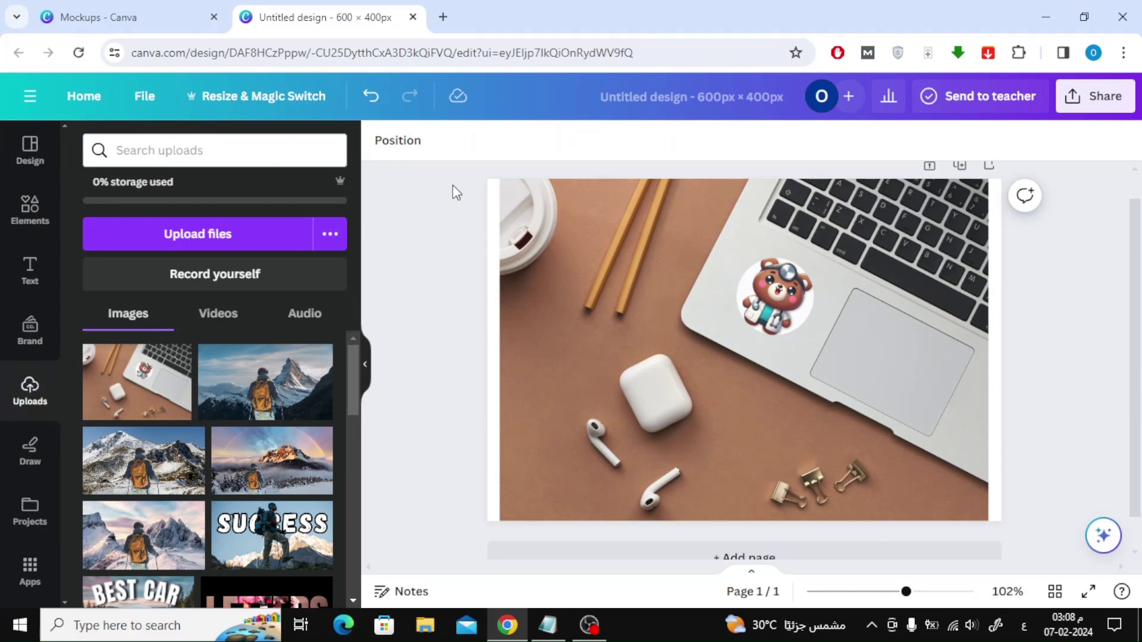
pyautogui.moveTo(453, 191); pyautogui.dragTo(1114, 412)
# Delete the mockup photo and search Elements photos for 't shirt'.
pyautogui.press('Delete')
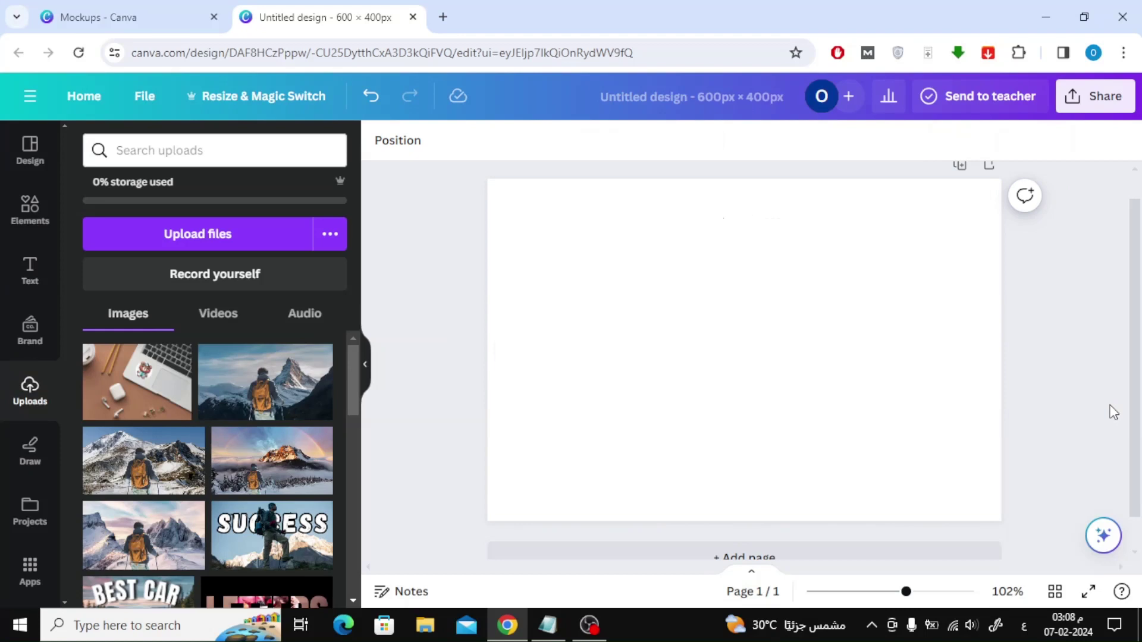
pyautogui.click(31, 209)
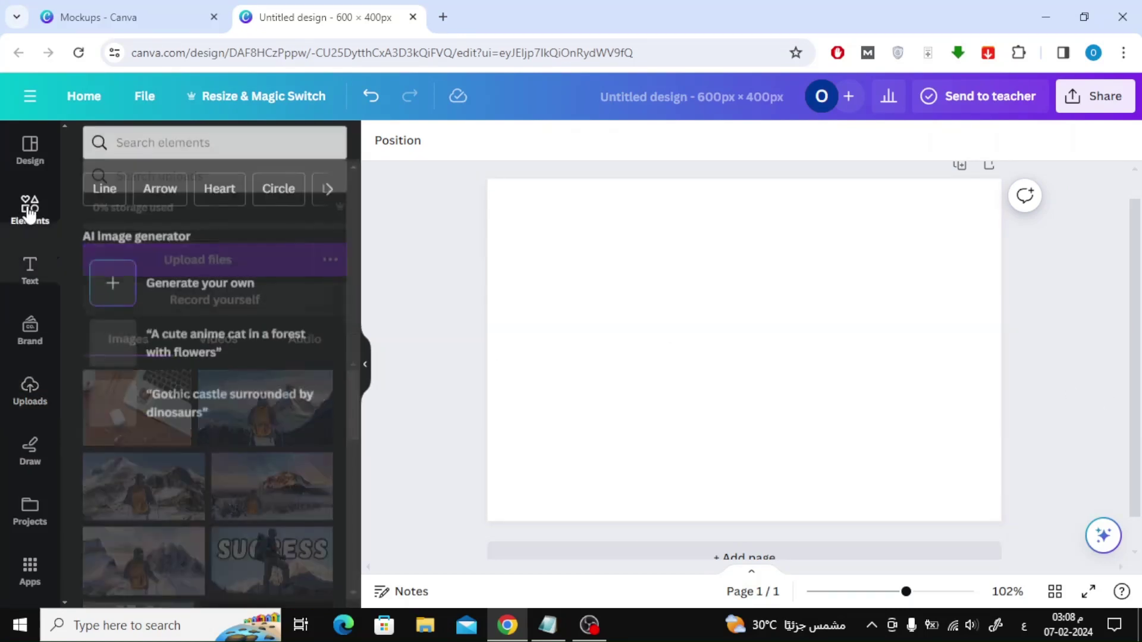
pyautogui.click(245, 153)
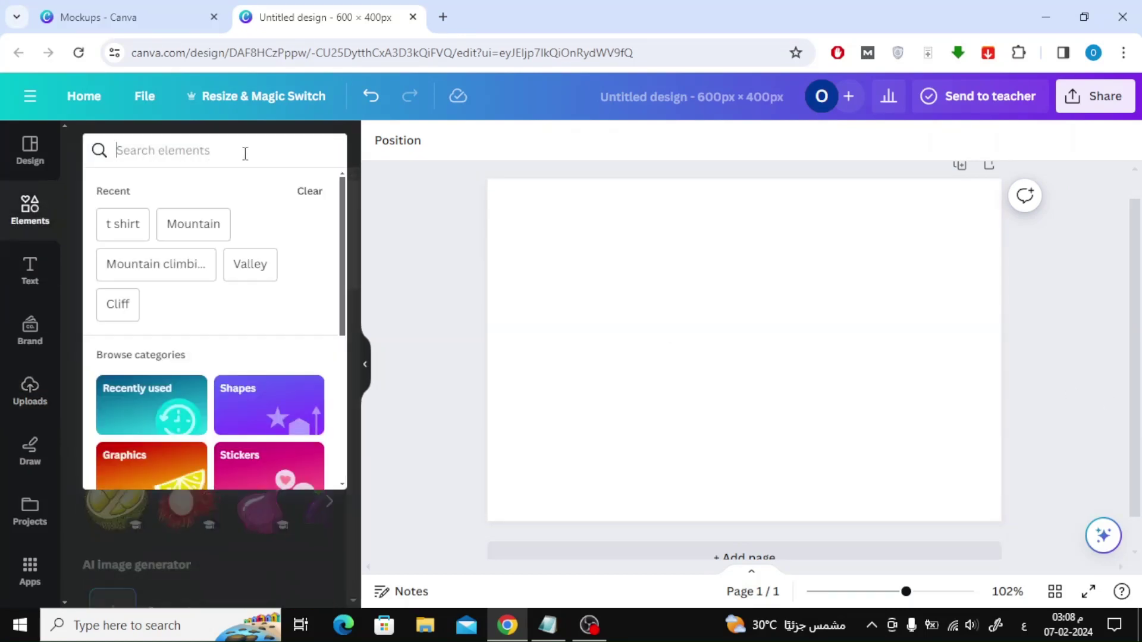
pyautogui.click(142, 222)
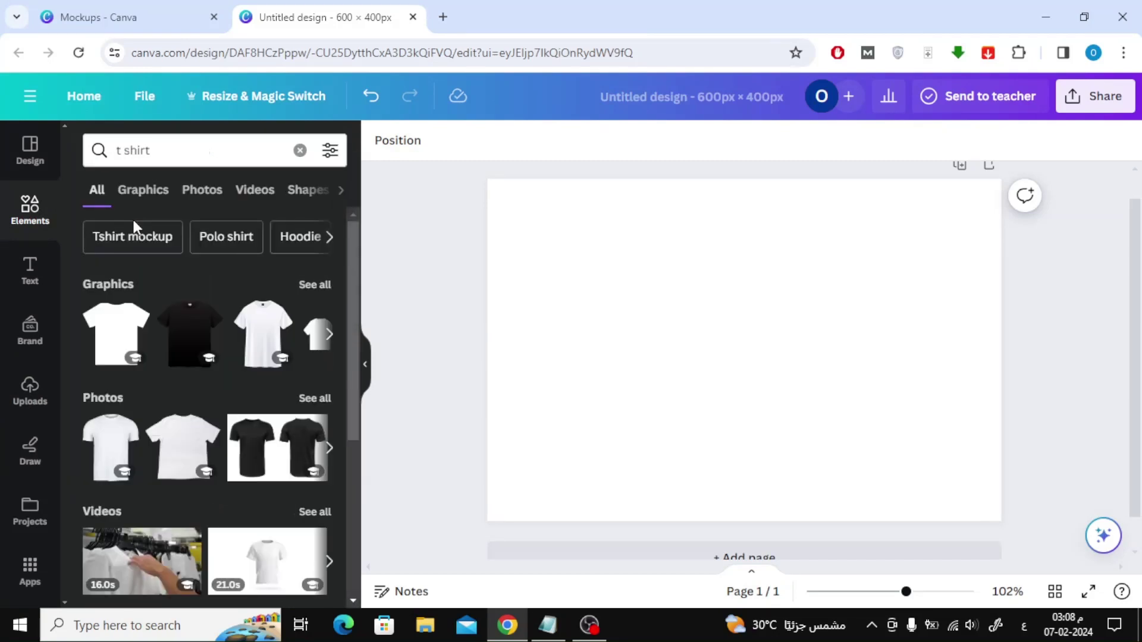
pyautogui.click(202, 194)
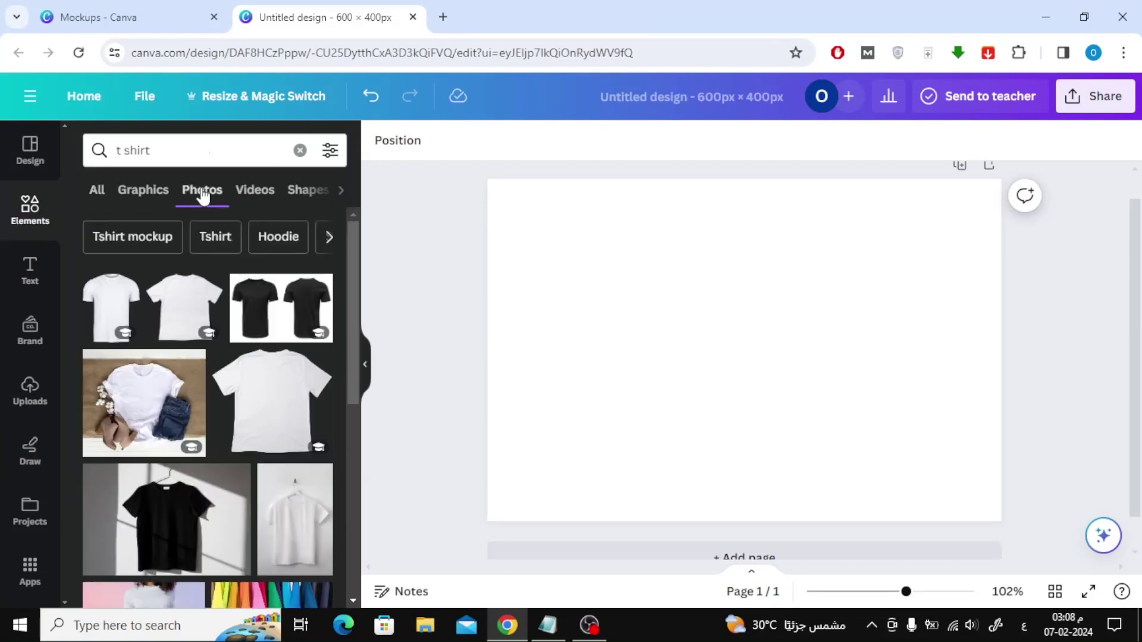
# Set the two-men black T-shirt photo as the page background.
pyautogui.scroll(-8, 219, 343)
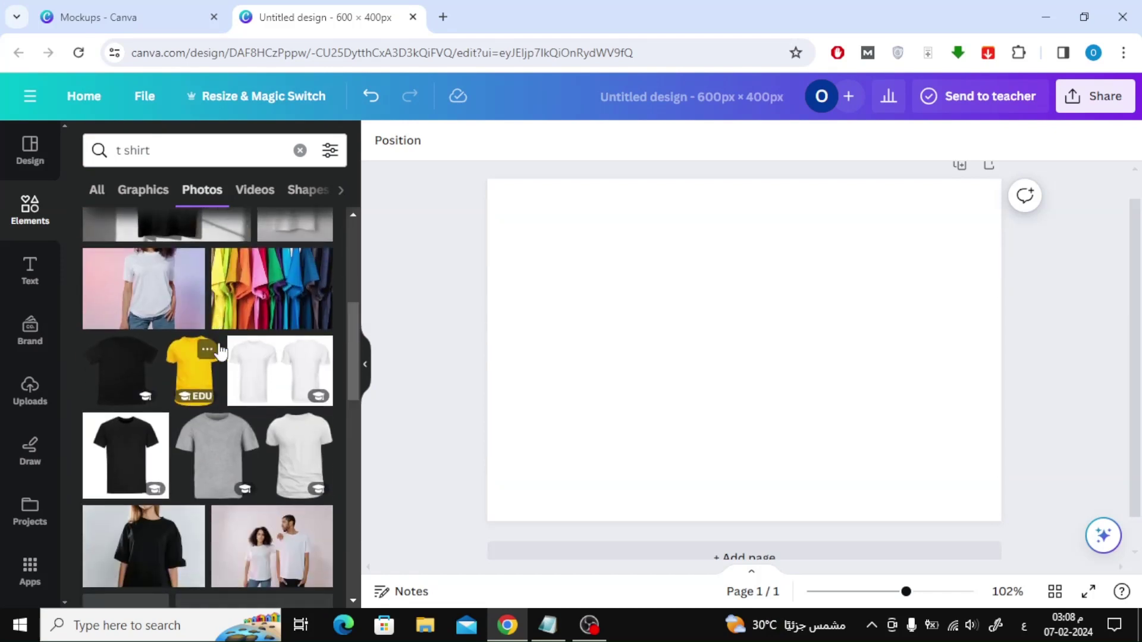
pyautogui.scroll(-4, 221, 352)
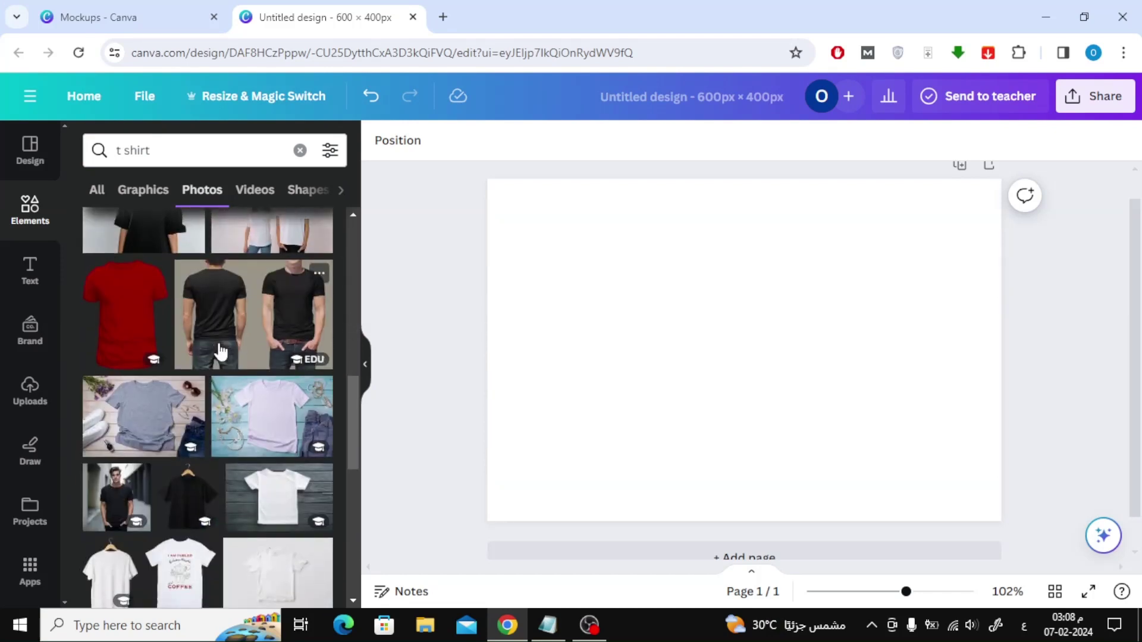
pyautogui.click(228, 324)
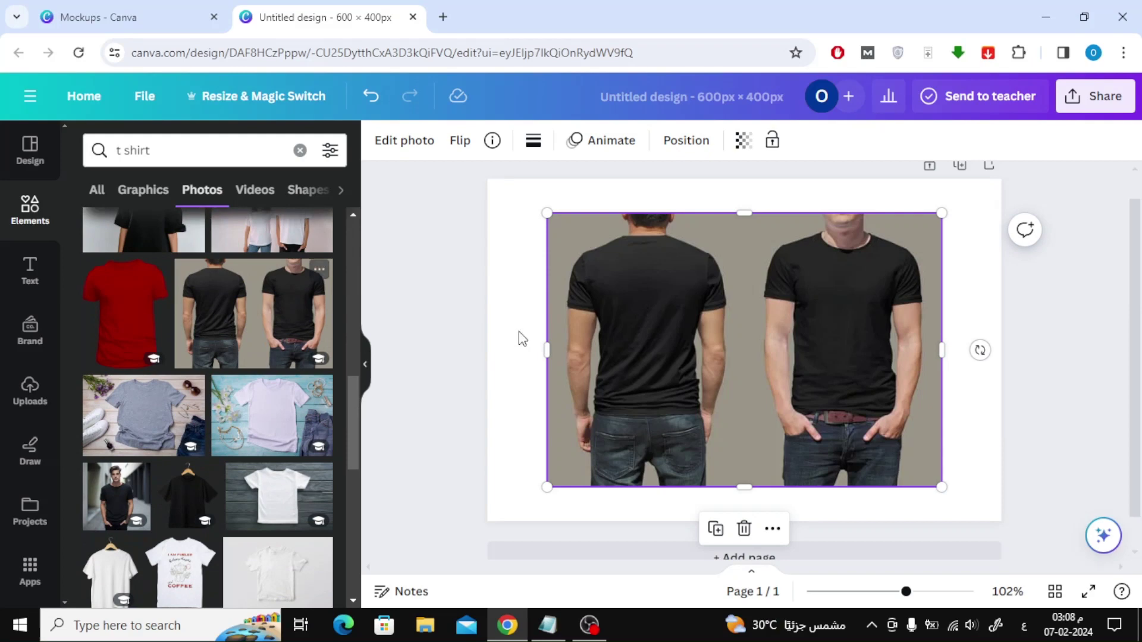
pyautogui.rightClick(661, 329)
pyautogui.click(734, 544)
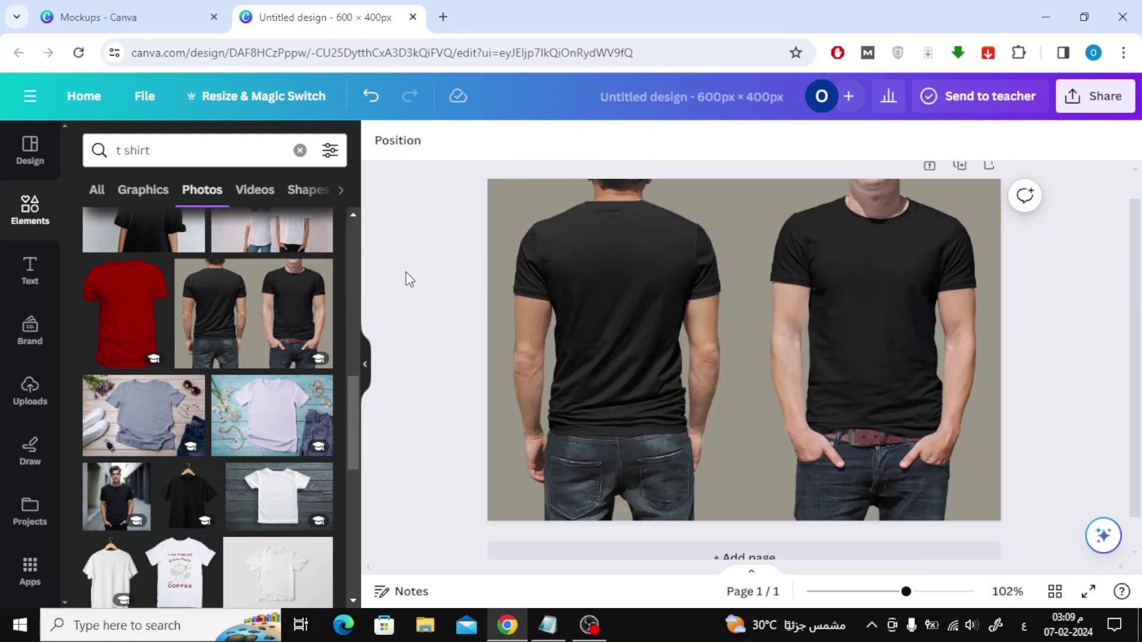
# Add the Beach Please font combination, shrink it and move it onto the front shirt.
pyautogui.click(26, 264)
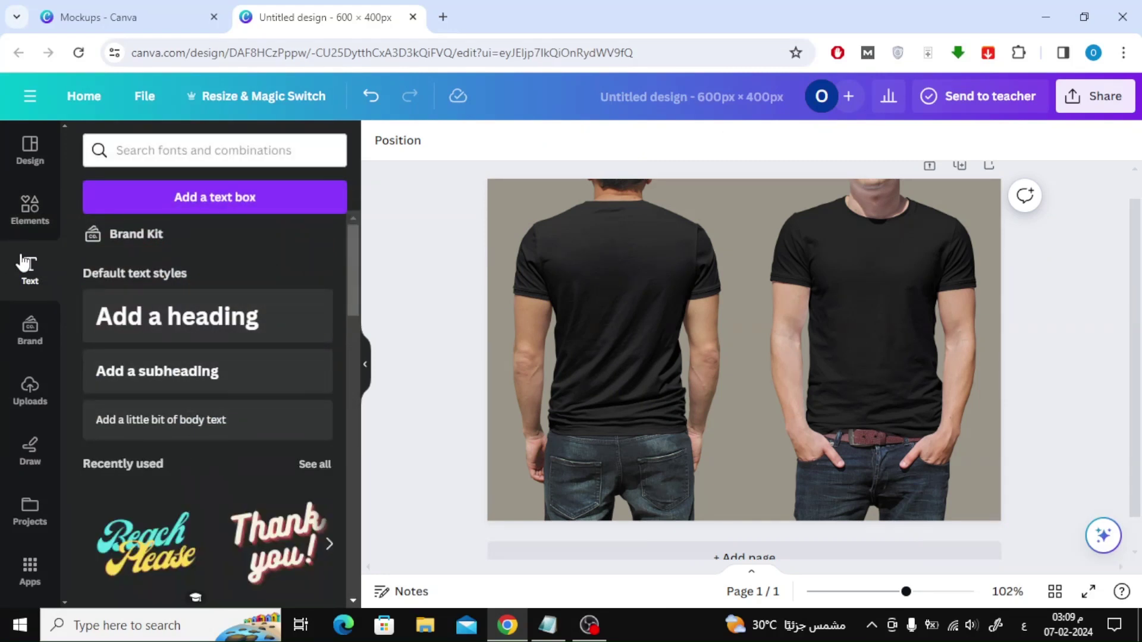
pyautogui.scroll(-3, 196, 305)
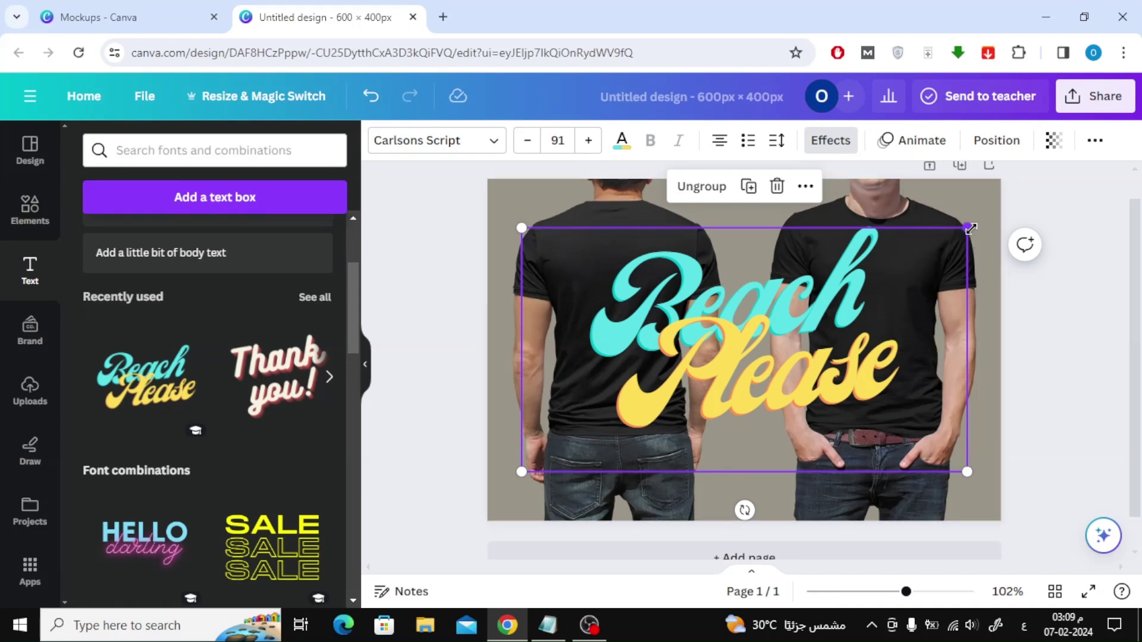
pyautogui.moveTo(970, 228); pyautogui.dragTo(684, 381)
pyautogui.moveTo(600, 443); pyautogui.dragTo(874, 300)
# Fine-tune Beach Please to font size 26 and centre it on the chest.
pyautogui.moveTo(956, 246); pyautogui.dragTo(931, 260)
pyautogui.moveTo(845, 288)
pyautogui.mouseDown()
pyautogui.moveTo(864, 284)
pyautogui.moveTo(860, 274)
pyautogui.mouseUp()
pyautogui.moveTo(943, 246); pyautogui.dragTo(943, 251)
pyautogui.moveTo(878, 291); pyautogui.dragTo(881, 286)
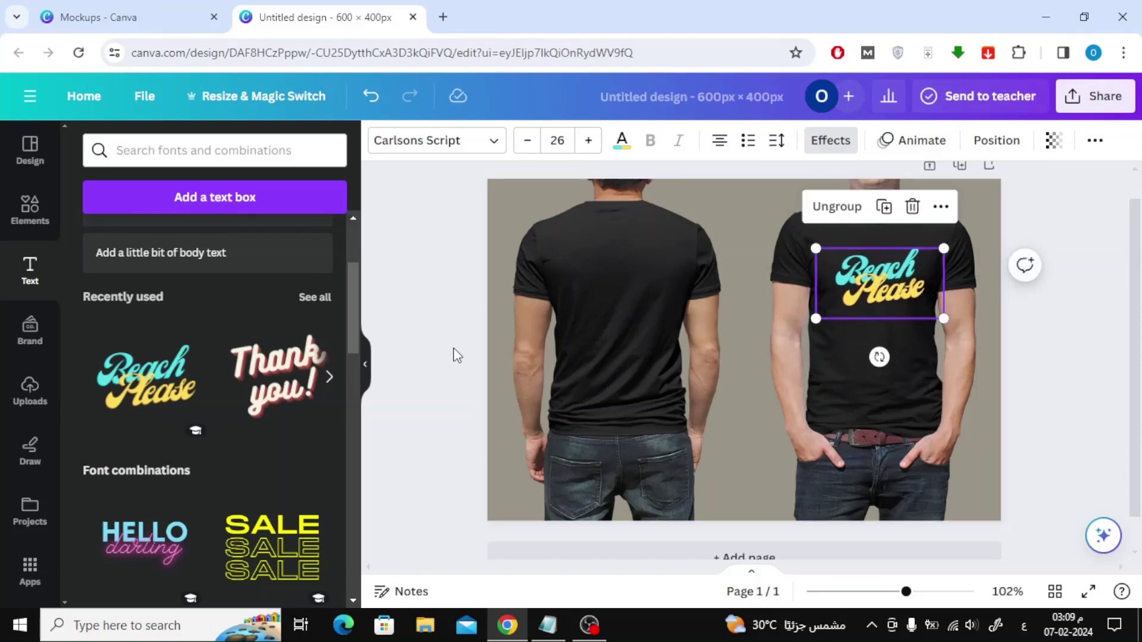
pyautogui.scroll(-3, 200, 360)
pyautogui.scroll(-1, 205, 355)
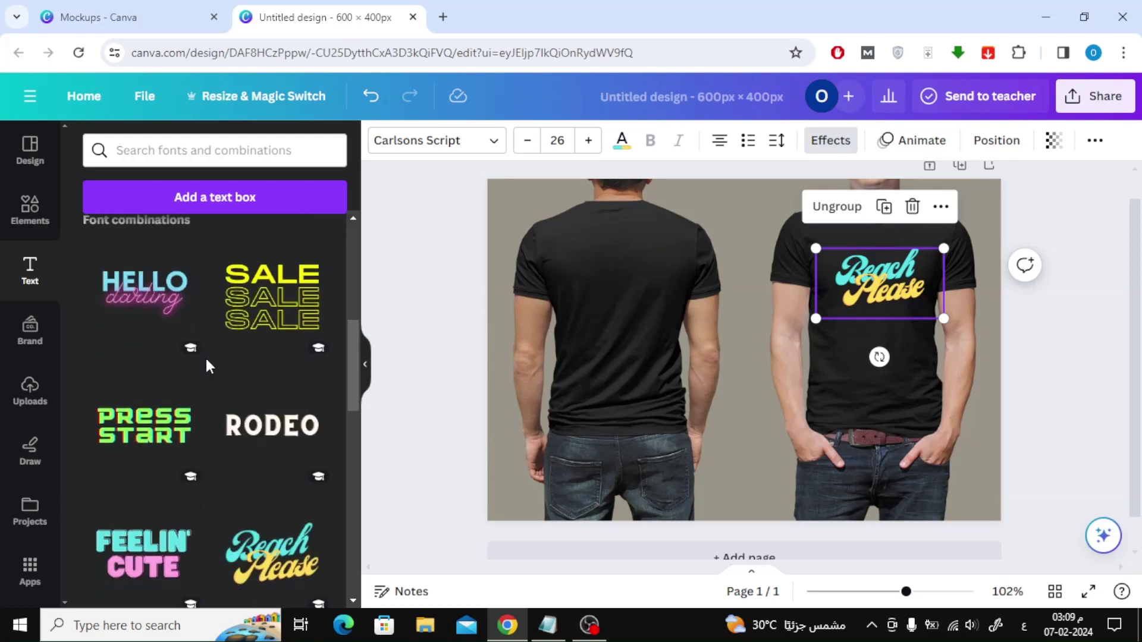
# Paste the RODEO text, shrink it to size 20.8 and place it on the back shirt's upper back.
pyautogui.hotkey('ctrl', 'v')
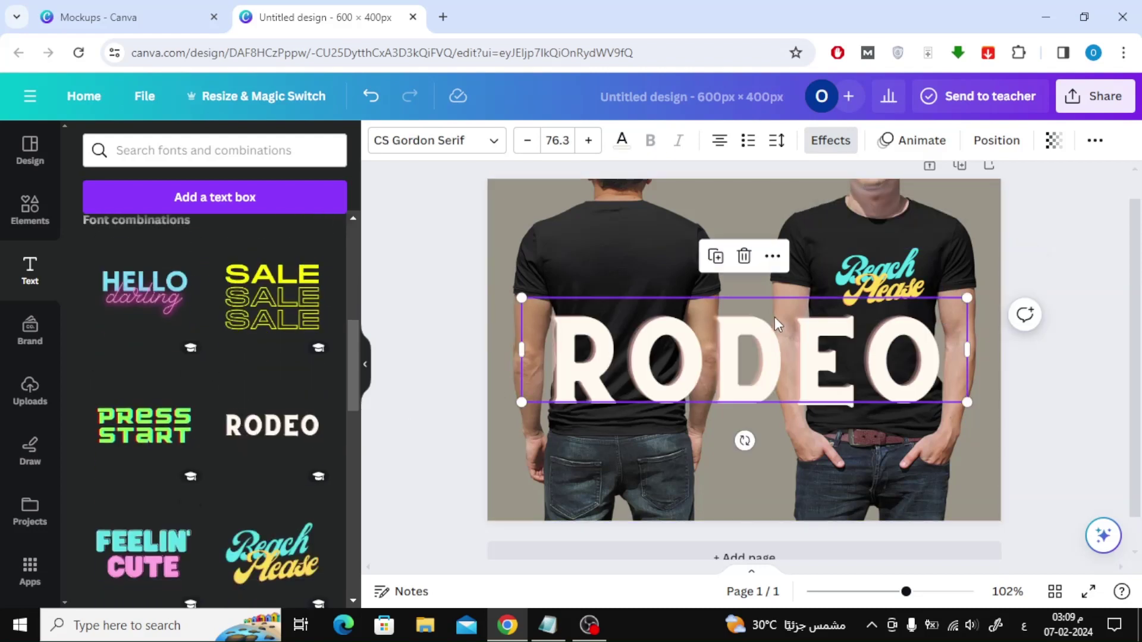
pyautogui.moveTo(968, 295); pyautogui.dragTo(646, 370)
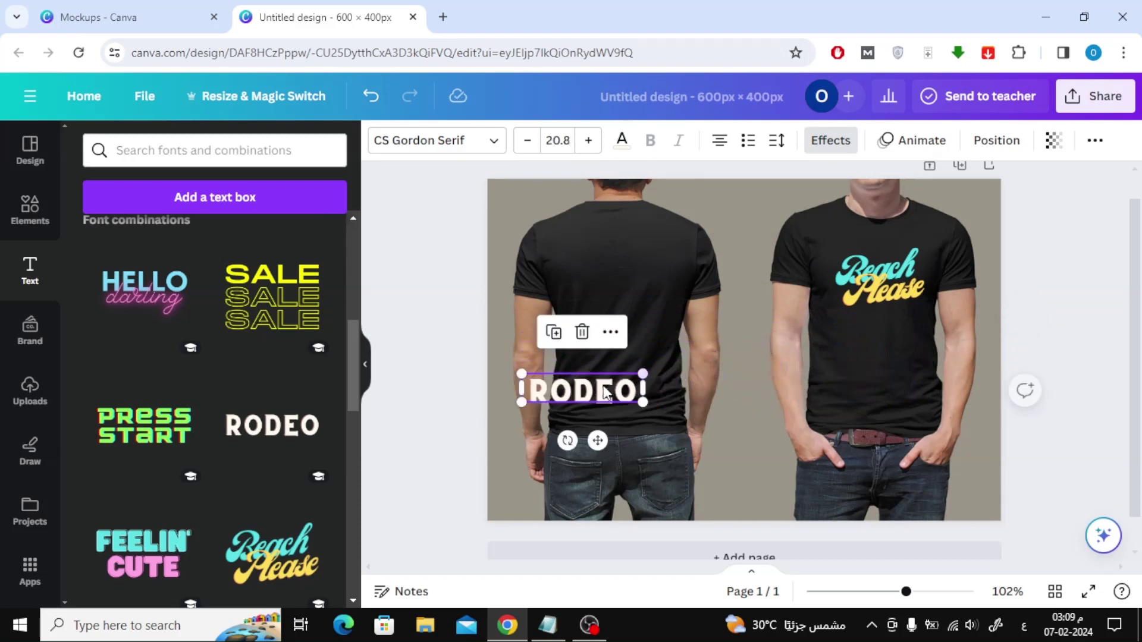
pyautogui.moveTo(583, 392); pyautogui.dragTo(621, 274)
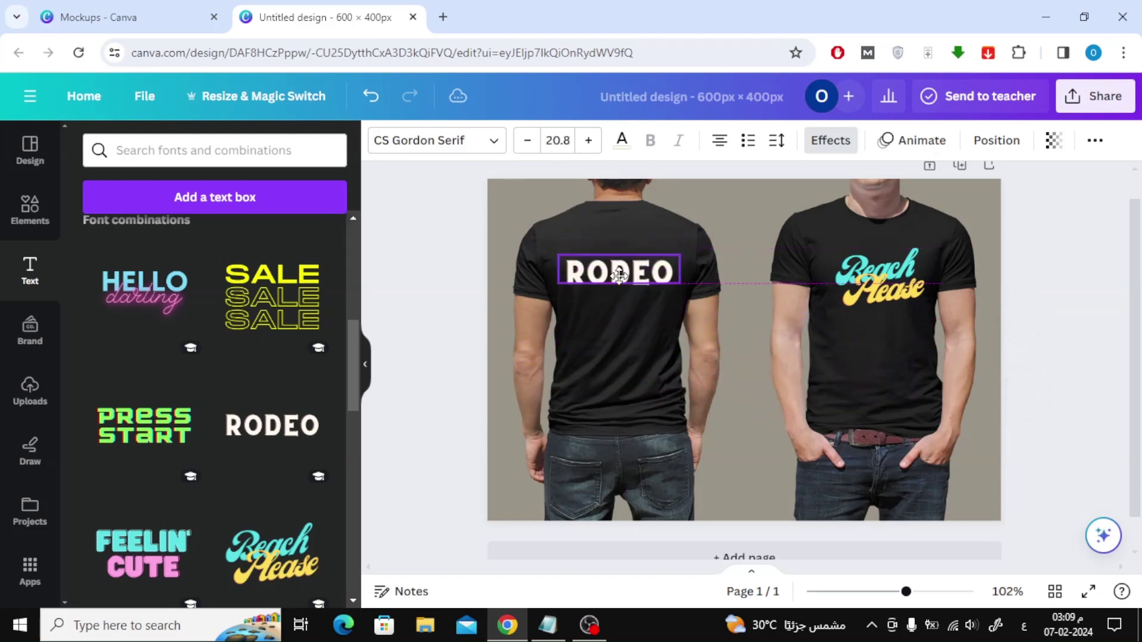